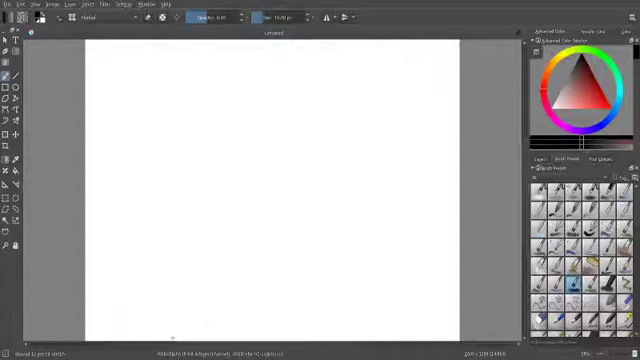
Choose a pencil preset and sketch overlapping loose oval lines for the egg.
{"action": "left_click", "coordinate": [575, 320]}
{"action": "mouse_move", "coordinate": [188, 181]}
{"action": "left_mouse_down"}
{"action": "mouse_move", "coordinate": [182, 180]}
{"action": "mouse_move", "coordinate": [193, 211]}
{"action": "left_mouse_up"}
{"action": "left_click_drag", "start_coordinate": [225, 134], "coordinate": [302, 140]}
{"action": "left_click_drag", "start_coordinate": [357, 164], "coordinate": [205, 140]}
{"action": "mouse_move", "coordinate": [185, 205]}
{"action": "left_mouse_down"}
{"action": "mouse_move", "coordinate": [300, 243]}
{"action": "mouse_move", "coordinate": [356, 180]}
{"action": "mouse_move", "coordinate": [240, 135]}
{"action": "mouse_move", "coordinate": [185, 178]}
{"action": "mouse_move", "coordinate": [240, 242]}
{"action": "left_mouse_up"}
{"action": "left_click_drag", "start_coordinate": [180, 195], "coordinate": [205, 237]}
Try a shading brush at about 187 px, undo its grey test stroke, then pick another preset.
{"action": "left_click", "coordinate": [574, 230]}
{"action": "left_click", "coordinate": [287, 17]}
{"action": "left_click", "coordinate": [283, 17]}
{"action": "mouse_move", "coordinate": [326, 152]}
{"action": "left_mouse_down"}
{"action": "mouse_move", "coordinate": [310, 190]}
{"action": "mouse_move", "coordinate": [195, 225]}
{"action": "left_mouse_up"}
{"action": "key", "text": "ctrl+z"}
{"action": "left_click", "coordinate": [556, 226]}
Paint a wide grey band inside the oval, undoing a stray stroke near the canvas top.
{"action": "mouse_move", "coordinate": [331, 145]}
{"action": "left_mouse_down"}
{"action": "mouse_move", "coordinate": [268, 214]}
{"action": "mouse_move", "coordinate": [200, 214]}
{"action": "mouse_move", "coordinate": [178, 196]}
{"action": "left_mouse_up"}
{"action": "mouse_move", "coordinate": [157, 50]}
{"action": "left_mouse_down"}
{"action": "mouse_move", "coordinate": [214, 104]}
{"action": "mouse_move", "coordinate": [207, 70]}
{"action": "left_mouse_up"}
{"action": "key", "text": "ctrl+z"}
Draw a thin arrow above the egg pointing down, using a few-pixel brush.
{"action": "left_click", "coordinate": [257, 18]}
{"action": "left_click_drag", "start_coordinate": [183, 52], "coordinate": [213, 108]}
{"action": "left_click_drag", "start_coordinate": [196, 97], "coordinate": [214, 108]}
With a large brush, sweep broad grey bands across the egg and darken its top-right.
{"action": "left_click", "coordinate": [280, 18]}
{"action": "left_click_drag", "start_coordinate": [279, 118], "coordinate": [284, 162]}
{"action": "mouse_move", "coordinate": [278, 118]}
{"action": "left_mouse_down"}
{"action": "mouse_move", "coordinate": [244, 187]}
{"action": "mouse_move", "coordinate": [185, 195]}
{"action": "left_mouse_up"}
{"action": "mouse_move", "coordinate": [300, 112]}
{"action": "left_mouse_down"}
{"action": "mouse_move", "coordinate": [285, 128]}
{"action": "mouse_move", "coordinate": [308, 148]}
{"action": "mouse_move", "coordinate": [285, 205]}
{"action": "mouse_move", "coordinate": [235, 212]}
{"action": "mouse_move", "coordinate": [190, 205]}
{"action": "left_mouse_up"}
{"action": "left_click", "coordinate": [590, 229]}
{"action": "left_click_drag", "start_coordinate": [300, 138], "coordinate": [290, 190]}
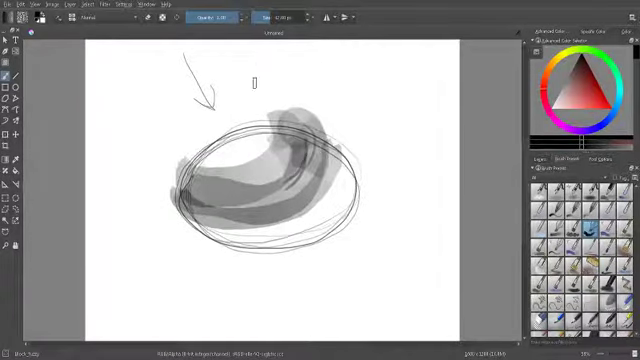
{"action": "left_click", "coordinate": [283, 22]}
Paint dark strokes over the grey band's right side, lower part and lower-right edge.
{"action": "left_click_drag", "start_coordinate": [303, 138], "coordinate": [305, 165]}
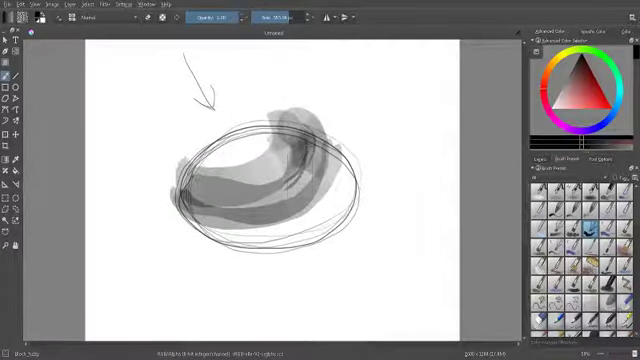
{"action": "left_click_drag", "start_coordinate": [288, 124], "coordinate": [300, 178]}
{"action": "mouse_move", "coordinate": [245, 195]}
{"action": "left_mouse_down"}
{"action": "mouse_move", "coordinate": [187, 189]}
{"action": "mouse_move", "coordinate": [236, 190]}
{"action": "left_mouse_up"}
{"action": "left_click_drag", "start_coordinate": [299, 100], "coordinate": [300, 120]}
{"action": "left_click_drag", "start_coordinate": [315, 175], "coordinate": [312, 122]}
{"action": "left_click_drag", "start_coordinate": [282, 206], "coordinate": [209, 208]}
{"action": "left_click_drag", "start_coordinate": [322, 125], "coordinate": [322, 210]}
{"action": "left_click_drag", "start_coordinate": [318, 165], "coordinate": [335, 235]}
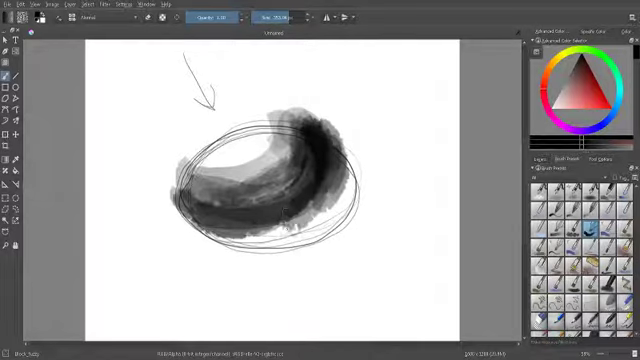
Sketch thin pencil arcs along the egg's right edge and across its top.
{"action": "left_click_drag", "start_coordinate": [354, 180], "coordinate": [330, 240]}
{"action": "key", "text": "slash"}
{"action": "left_click_drag", "start_coordinate": [242, 108], "coordinate": [300, 109]}
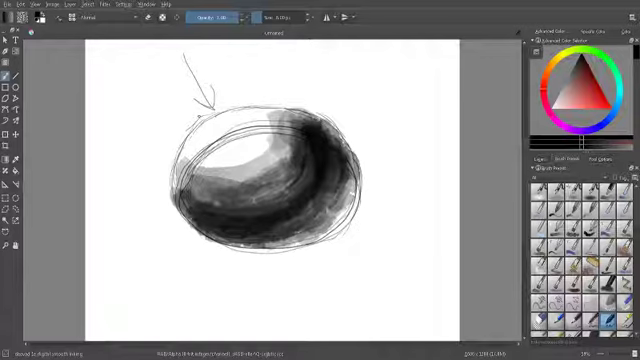
Switch to a blending brush preset of about 30 px with the slash shortcut.
{"action": "key", "text": "slash"}
{"action": "key", "text": "slash"}
Extend the white highlight on the egg's left and deepen the dark band and right-side shadow.
{"action": "left_click_drag", "start_coordinate": [265, 148], "coordinate": [222, 163]}
{"action": "left_click_drag", "start_coordinate": [190, 182], "coordinate": [268, 180]}
{"action": "left_click_drag", "start_coordinate": [300, 168], "coordinate": [278, 188]}
{"action": "left_click_drag", "start_coordinate": [334, 170], "coordinate": [323, 179]}
Smudge and lighten the egg's right and lower-right edges.
{"action": "left_click_drag", "start_coordinate": [350, 175], "coordinate": [362, 190]}
{"action": "left_click_drag", "start_coordinate": [349, 184], "coordinate": [373, 188]}
{"action": "left_click_drag", "start_coordinate": [362, 206], "coordinate": [325, 230]}
{"action": "left_click_drag", "start_coordinate": [363, 172], "coordinate": [349, 222]}
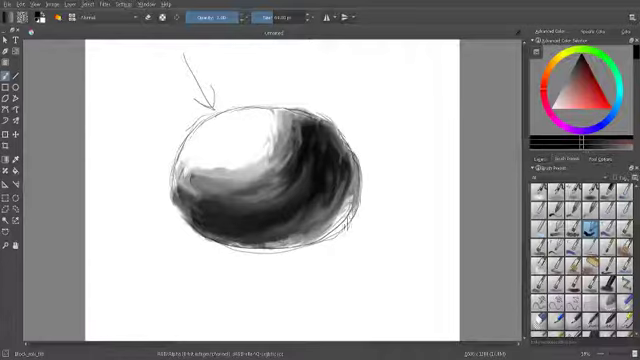